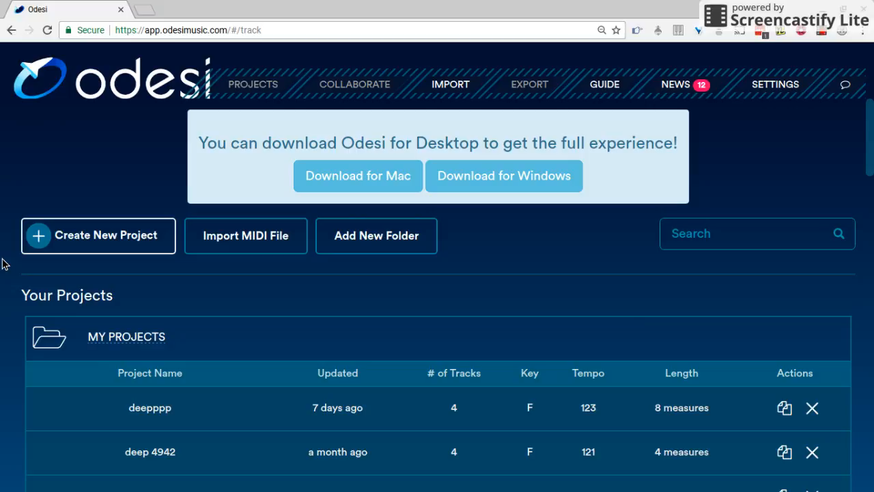
Step: Create a new project named "youtube" in the My Projects folder
{"action": "left_click", "coordinate": [85, 243]}
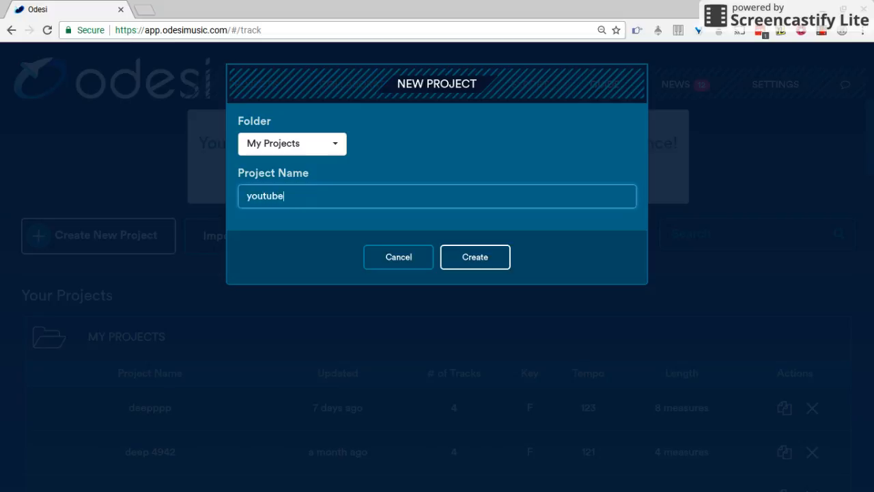
{"action": "left_click", "coordinate": [476, 261]}
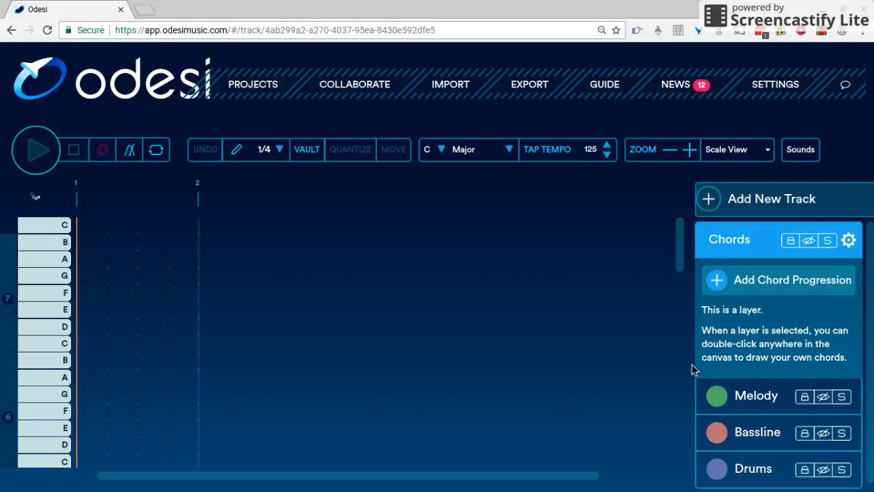
Step: Add a chord progression and set its rhythmic pattern to Hit Maker, playing it back to audition
{"action": "left_click", "coordinate": [792, 280]}
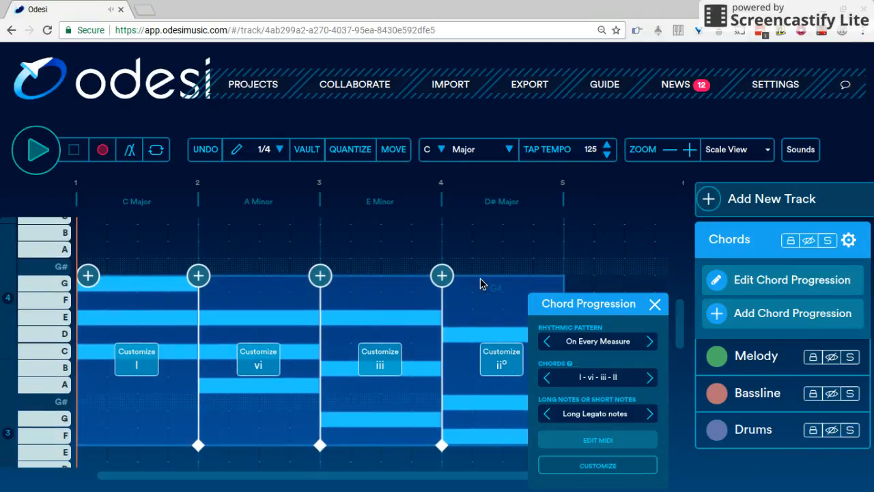
{"action": "left_click", "coordinate": [576, 345]}
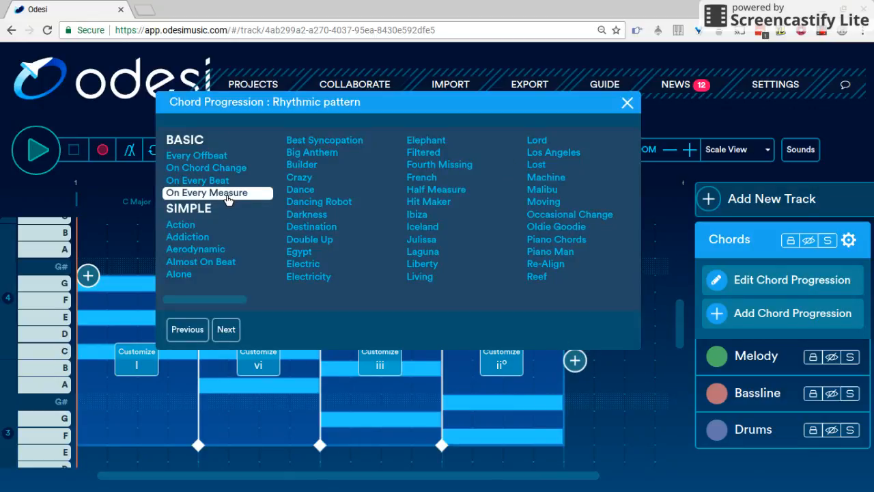
{"action": "left_click", "coordinate": [306, 216]}
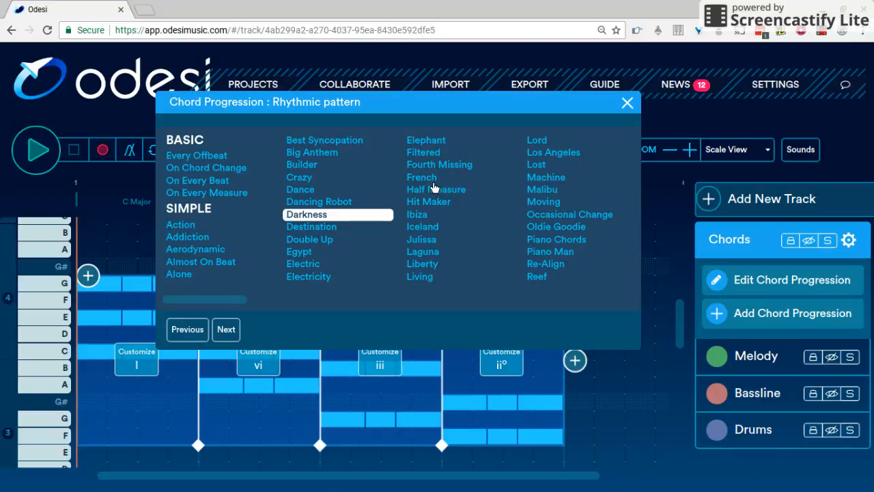
{"action": "left_click", "coordinate": [429, 206]}
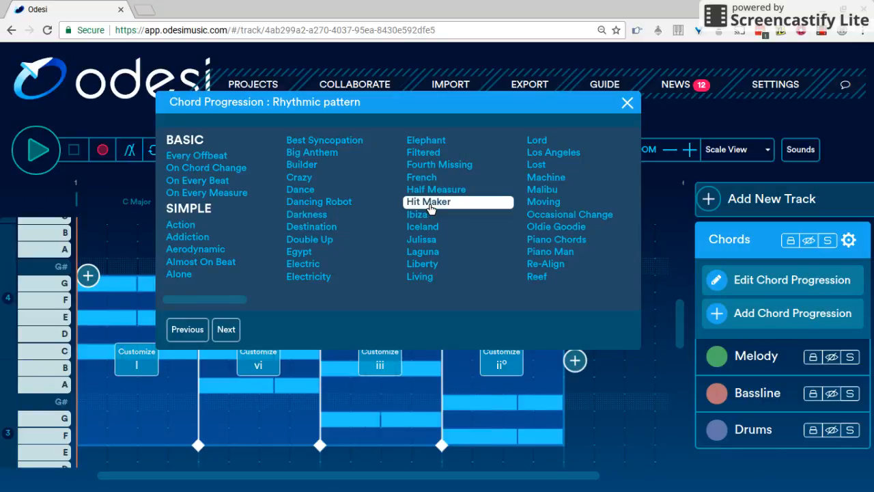
{"action": "key", "text": "space"}
{"action": "key", "text": "space"}
{"action": "key", "text": "space"}
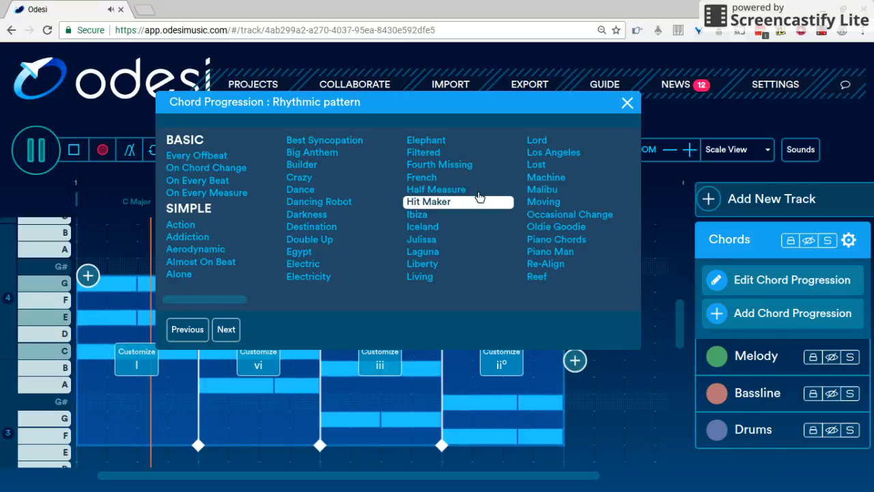
{"action": "left_click", "coordinate": [628, 104]}
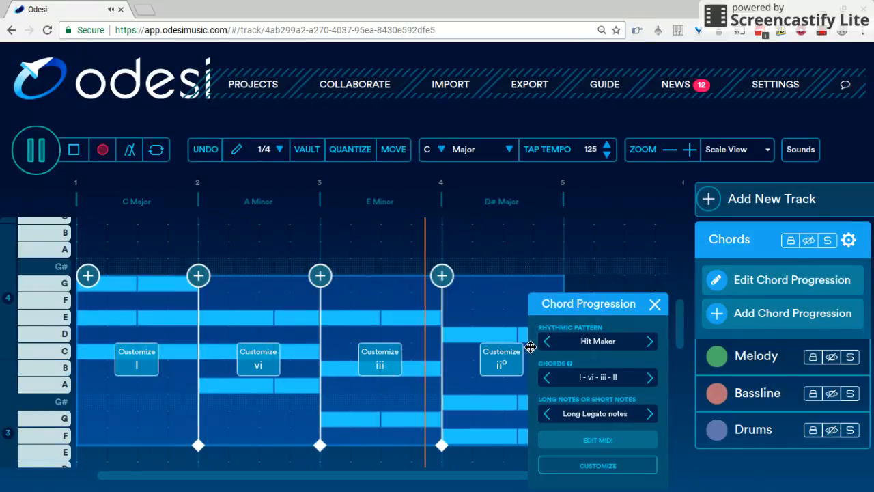
Step: Browse the chord progression options without changing them, and stop playback
{"action": "left_click", "coordinate": [586, 377]}
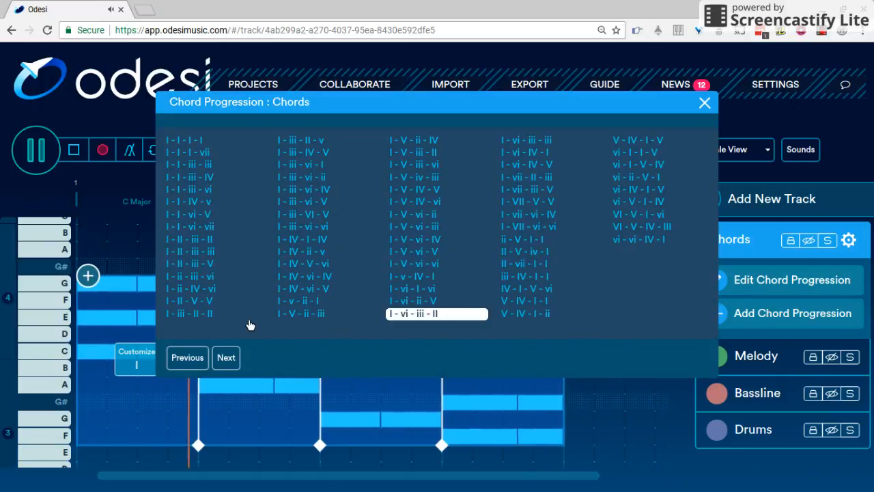
{"action": "left_click", "coordinate": [704, 103]}
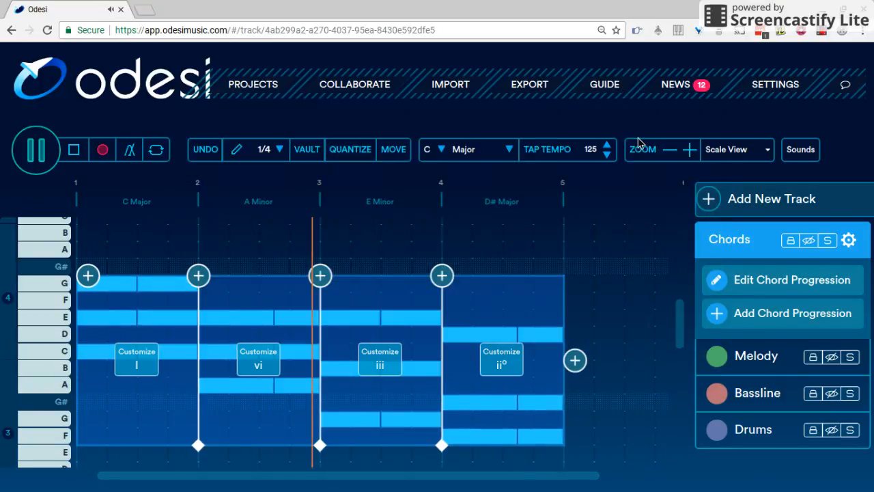
{"action": "key", "text": "space"}
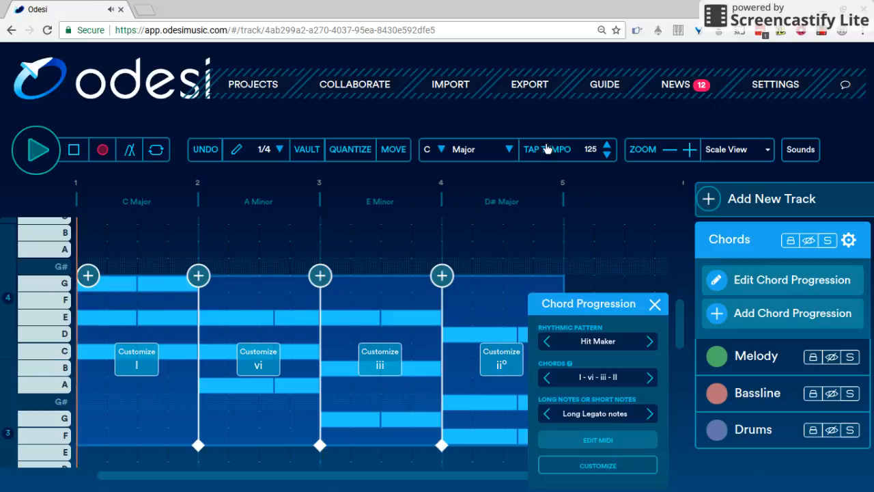
Step: Set the song's key to E Minor and play the progression
{"action": "left_click", "coordinate": [430, 152]}
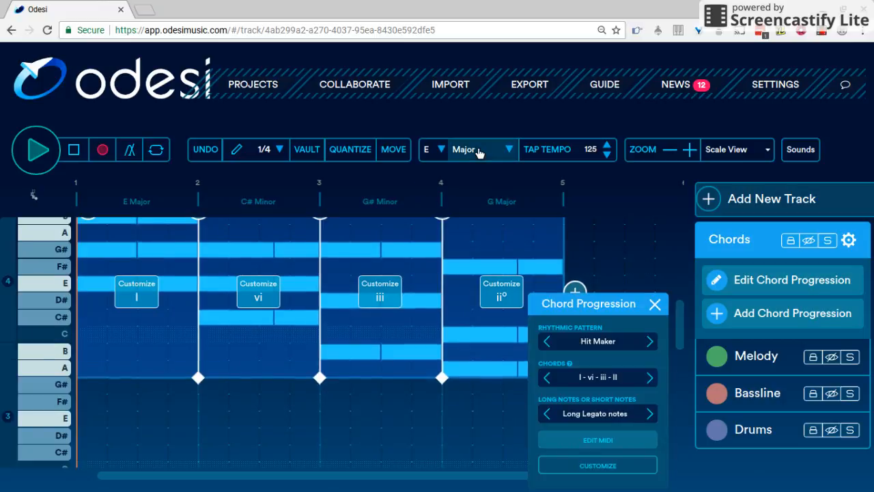
{"action": "left_click", "coordinate": [479, 151]}
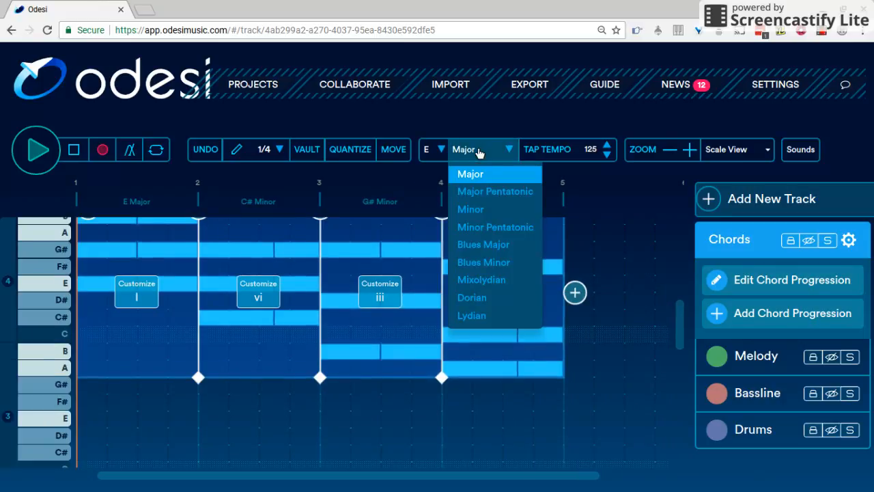
{"action": "left_click", "coordinate": [483, 211]}
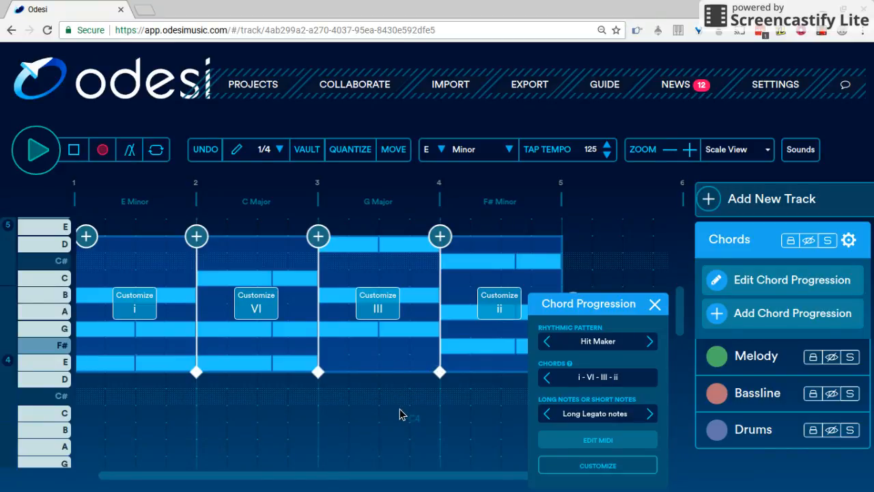
{"action": "key", "text": "space"}
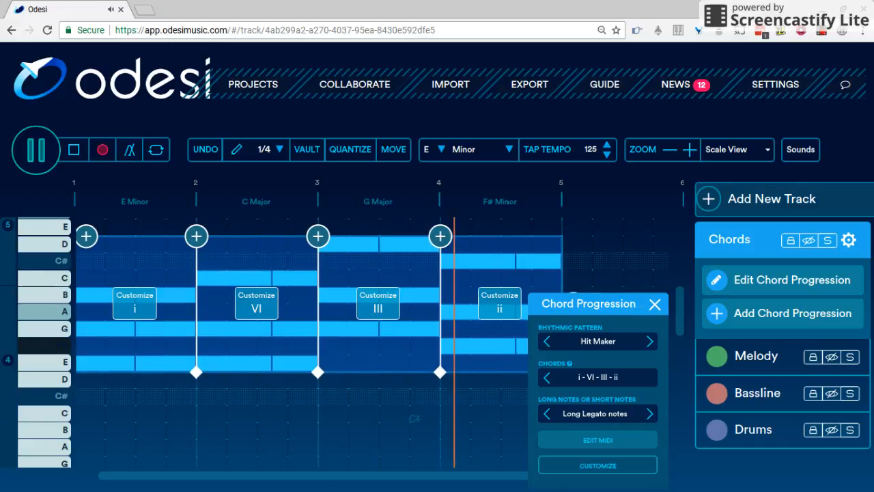
Step: Change the chord progression to i - VI - III - v and close the chord progression panel
{"action": "left_click", "coordinate": [572, 384]}
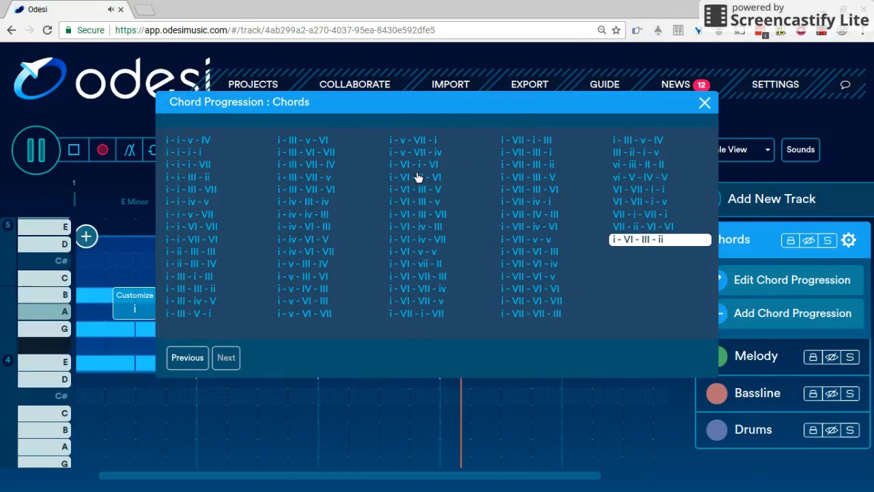
{"action": "left_click", "coordinate": [409, 191]}
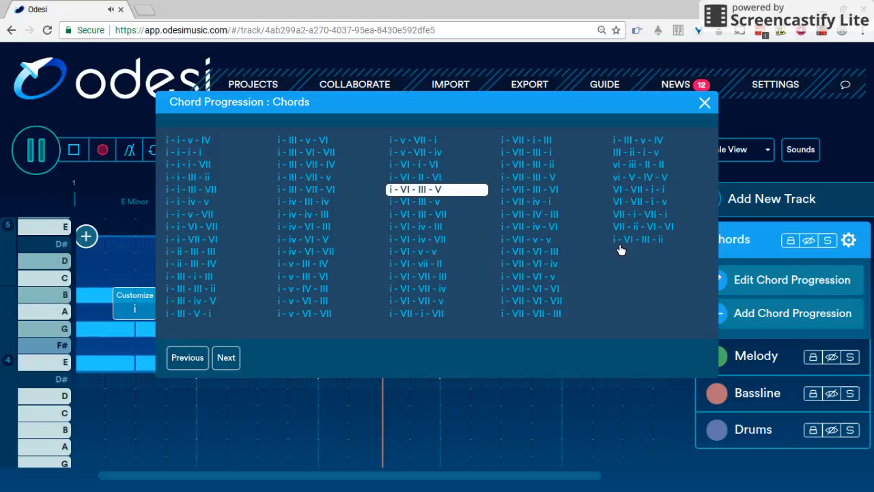
{"action": "left_click", "coordinate": [411, 202]}
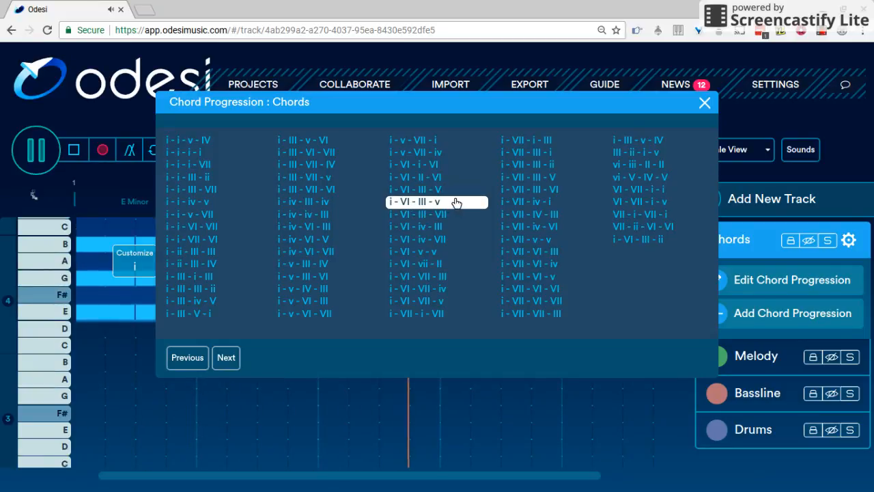
{"action": "left_click", "coordinate": [705, 104]}
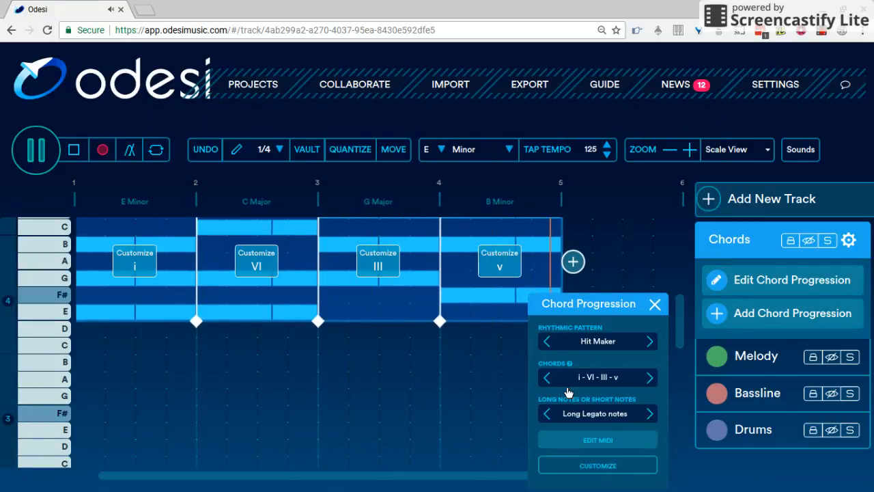
{"action": "left_click", "coordinate": [653, 305]}
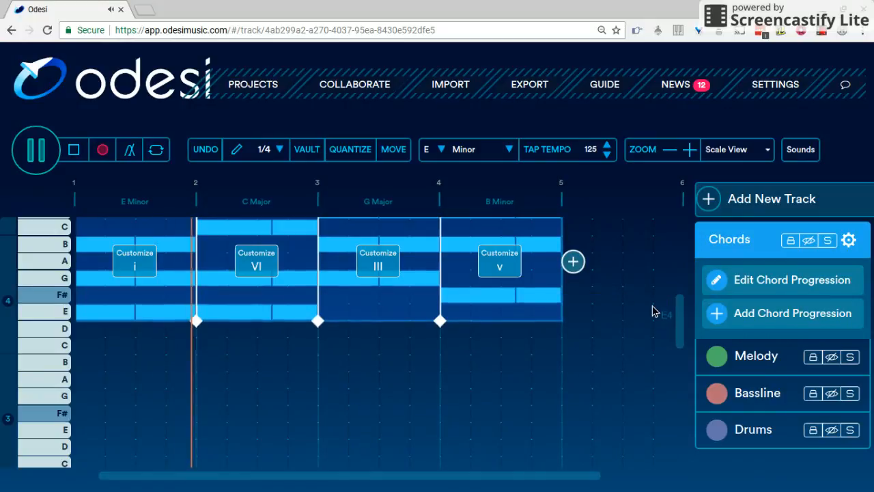
{"action": "scroll", "coordinate": [611, 301], "scroll_direction": "down", "scroll_amount": 1}
{"action": "scroll", "coordinate": [612, 300], "scroll_direction": "up", "scroll_amount": 1}
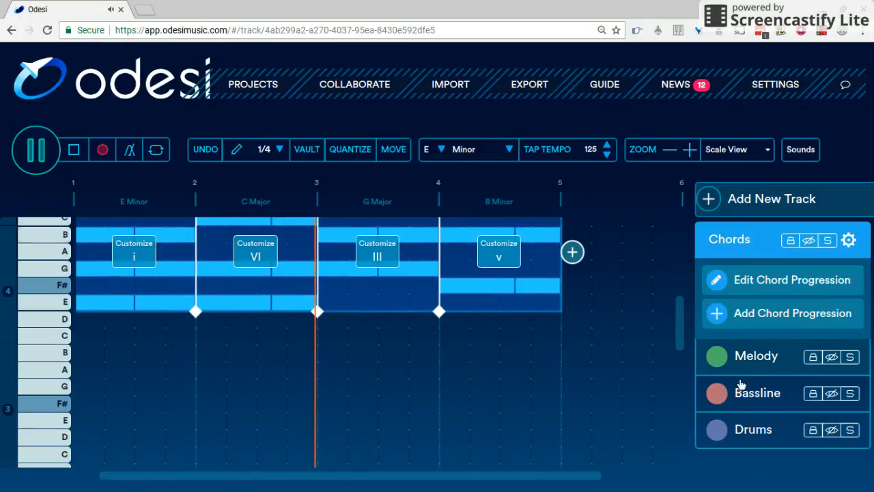
Step: Add a bassline on the Bassline track and set its rhythm to Hit Maker
{"action": "left_click", "coordinate": [742, 392]}
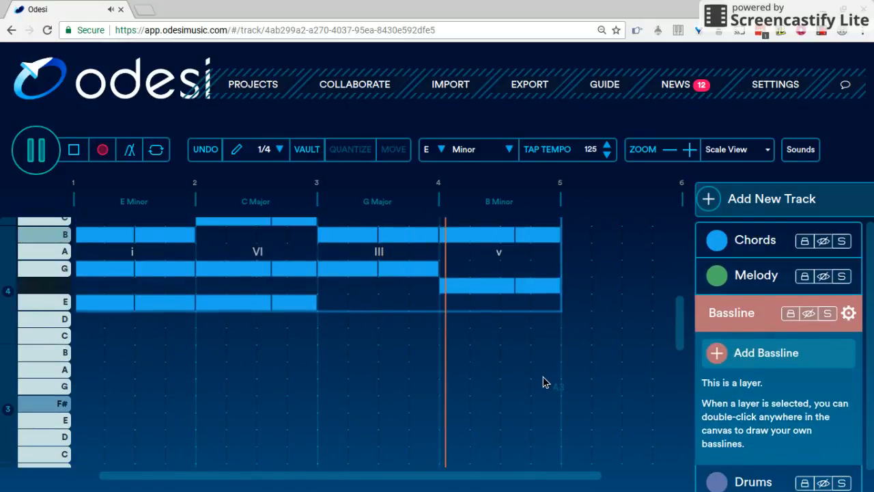
{"action": "left_click", "coordinate": [755, 347]}
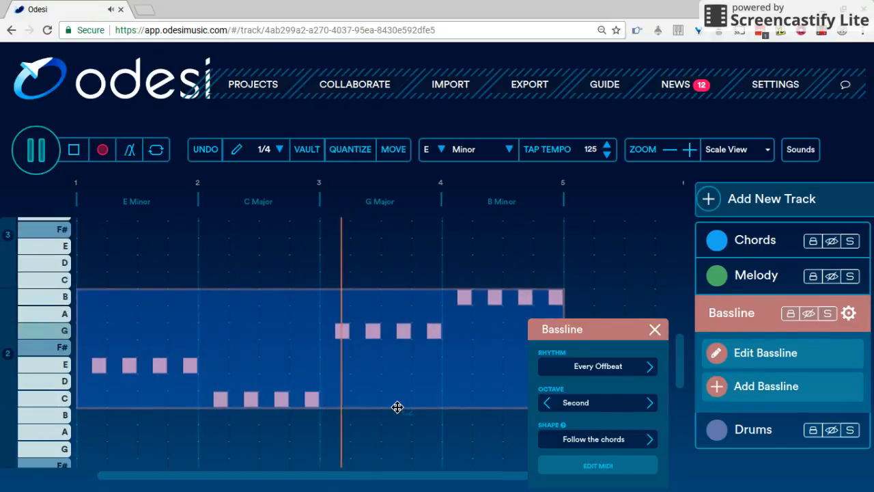
{"action": "left_click", "coordinate": [590, 368]}
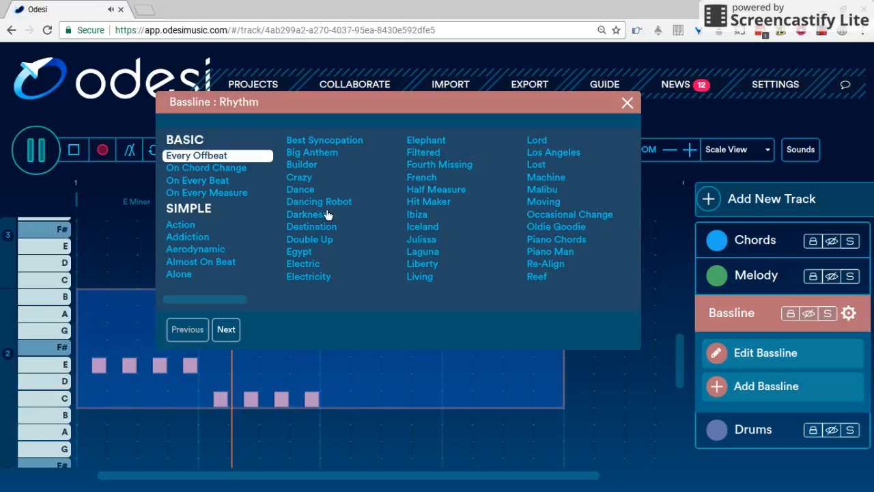
{"action": "left_click", "coordinate": [430, 205]}
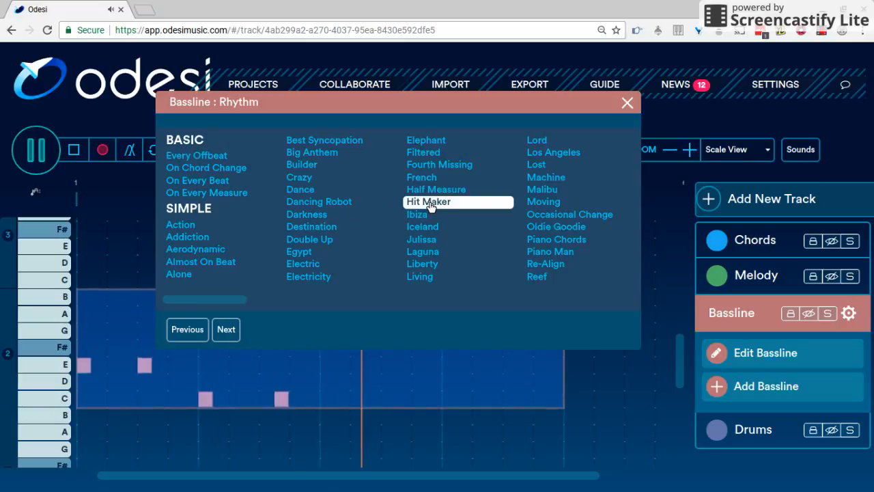
{"action": "left_click", "coordinate": [633, 106]}
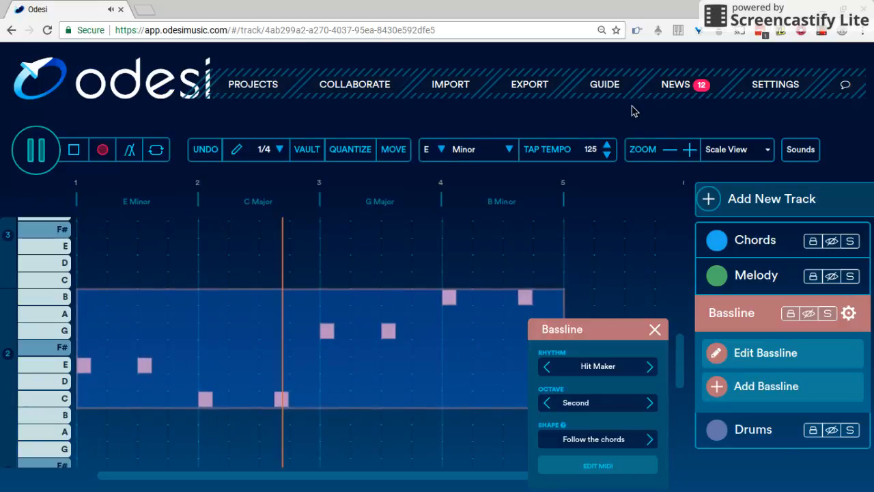
Step: Set the bassline shape to Opposite movement and cycle through octaves, settling on Second
{"action": "left_click", "coordinate": [583, 466]}
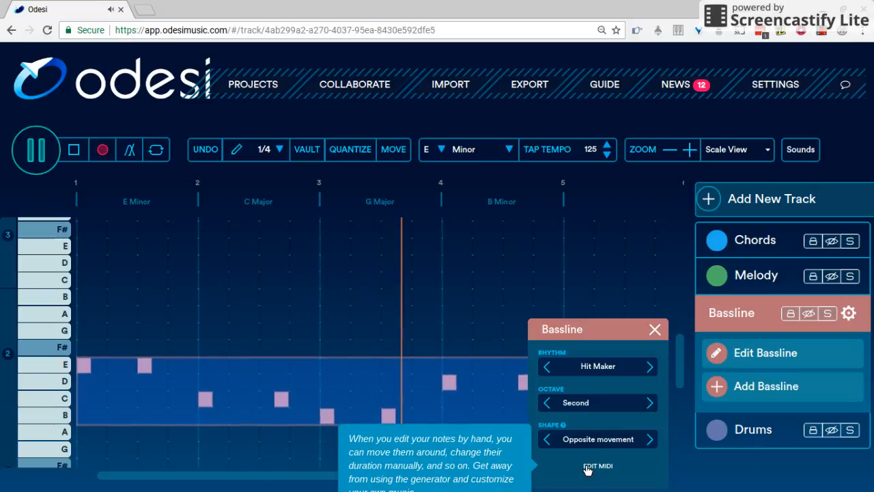
{"action": "left_click", "coordinate": [554, 409]}
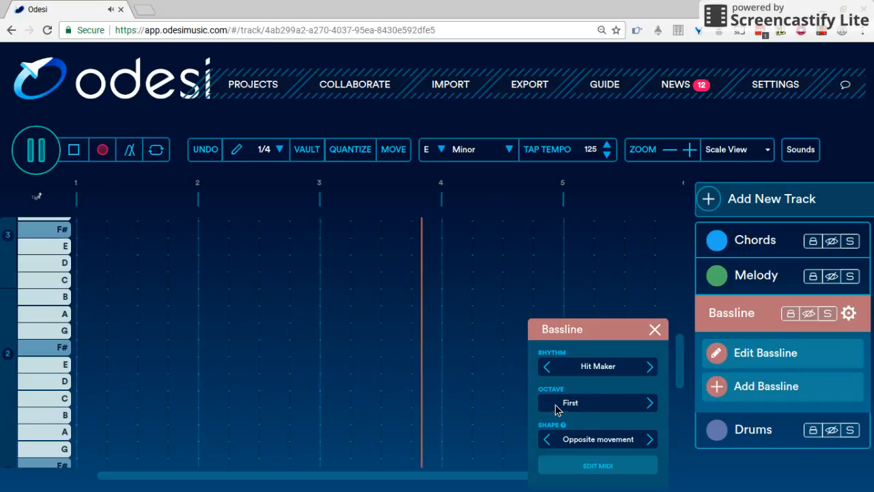
{"action": "left_click", "coordinate": [650, 403]}
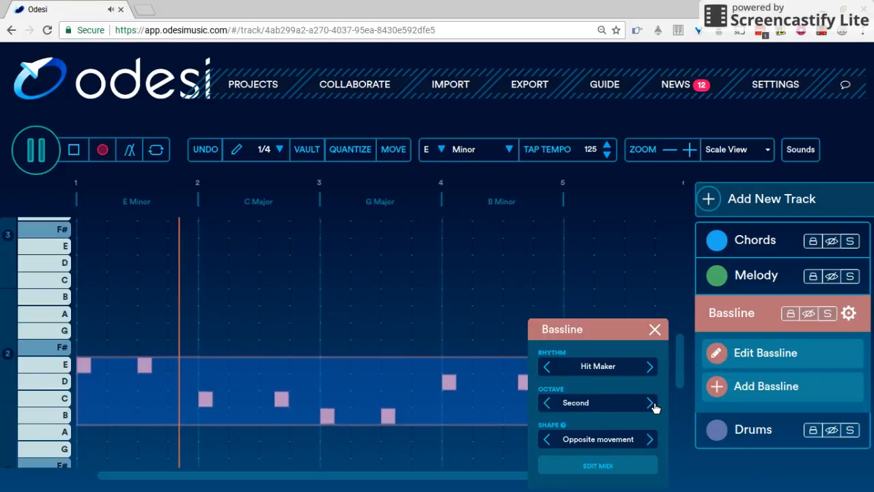
{"action": "left_click", "coordinate": [654, 406]}
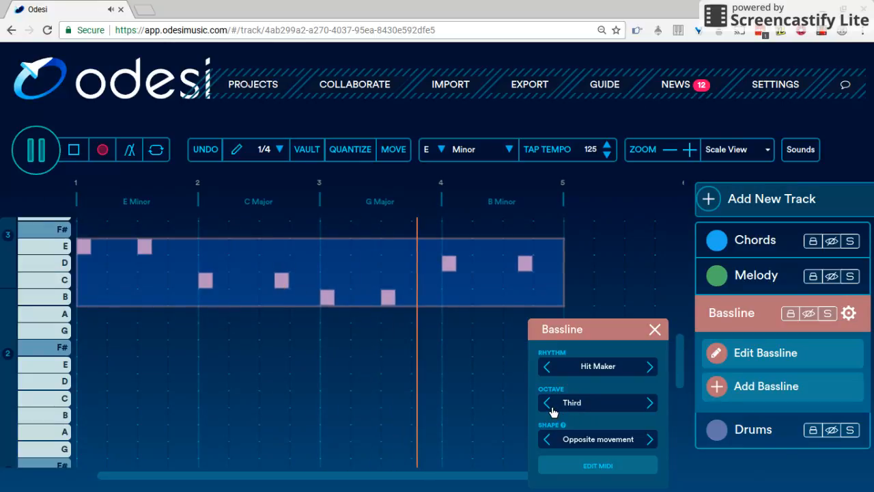
{"action": "left_click", "coordinate": [549, 405]}
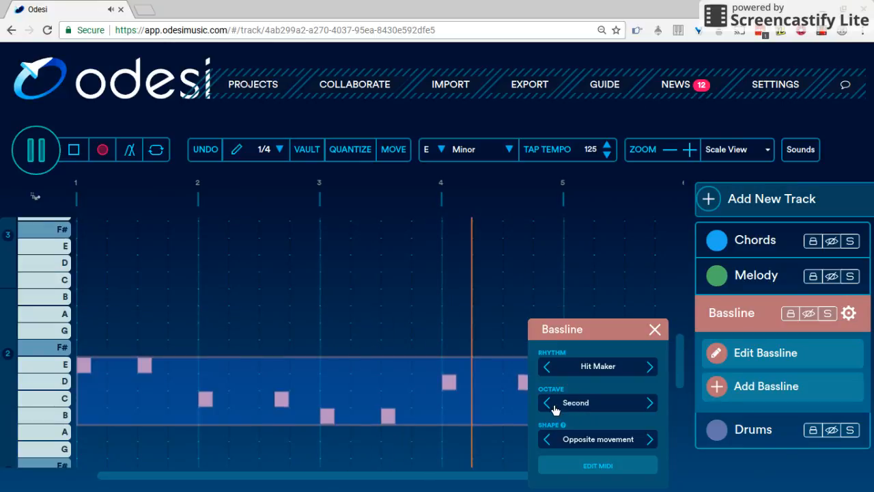
Step: Change the bassline rhythm to Darkness
{"action": "left_click", "coordinate": [598, 366]}
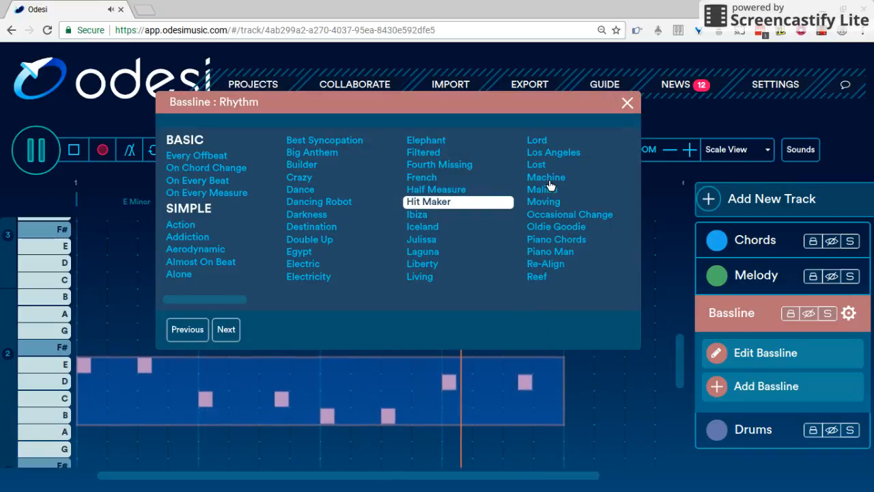
{"action": "left_click", "coordinate": [222, 198]}
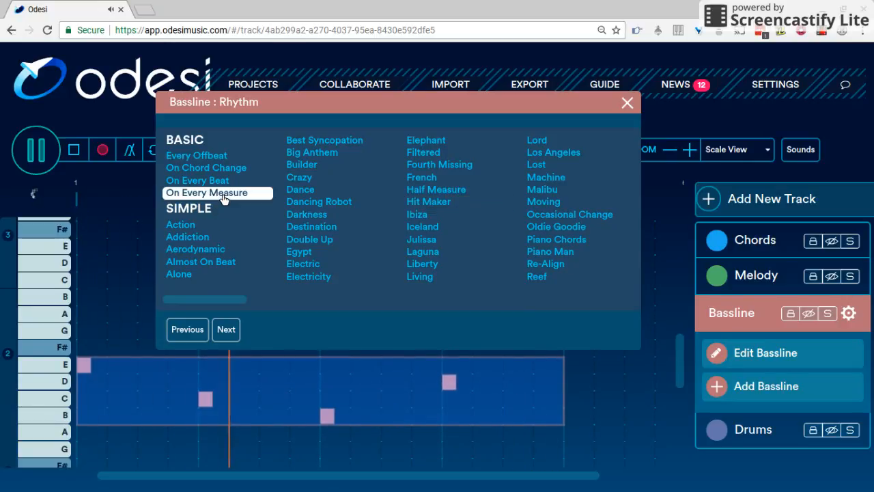
{"action": "left_click", "coordinate": [321, 218]}
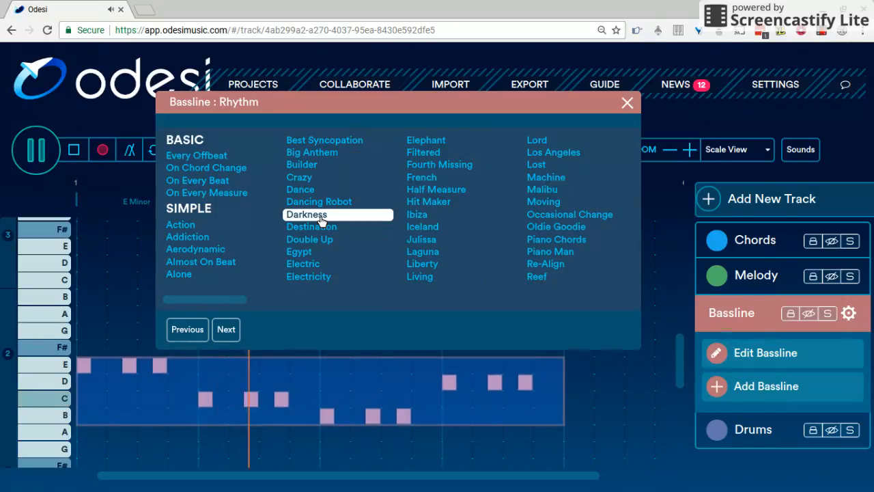
{"action": "left_click", "coordinate": [628, 103]}
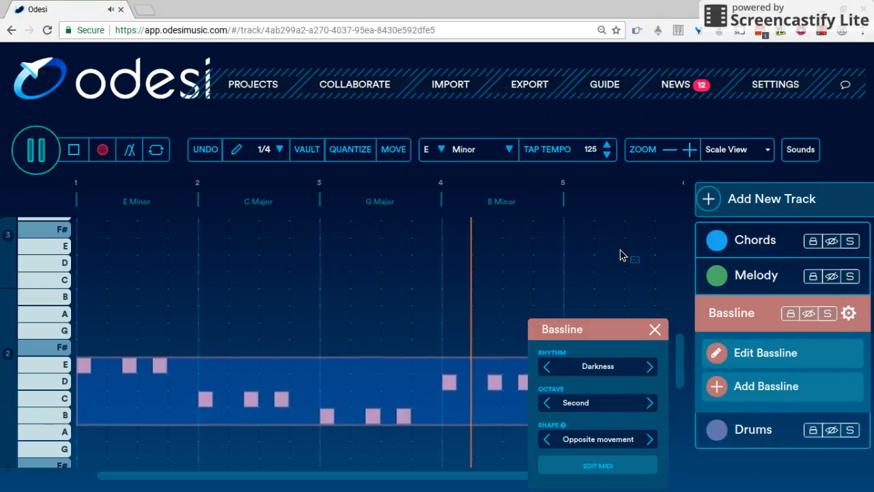
Step: Close the bassline panel and add a generated drum part on the Drums track
{"action": "left_click", "coordinate": [655, 330]}
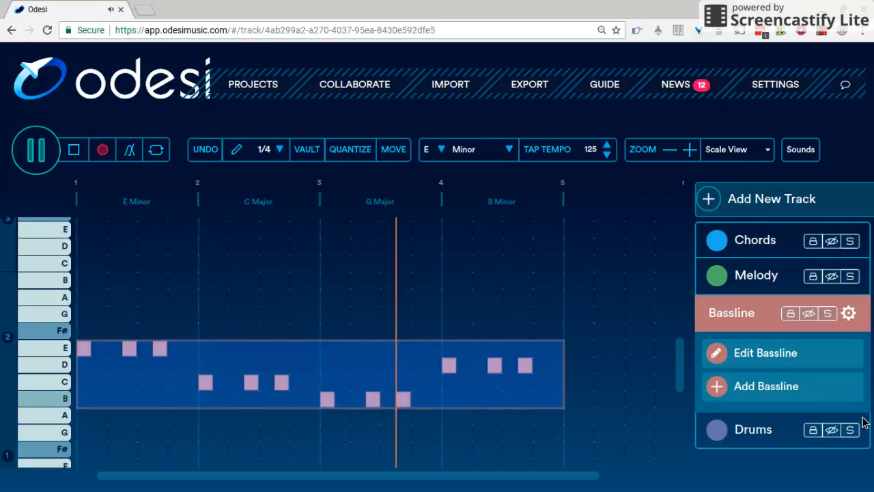
{"action": "left_click", "coordinate": [774, 430]}
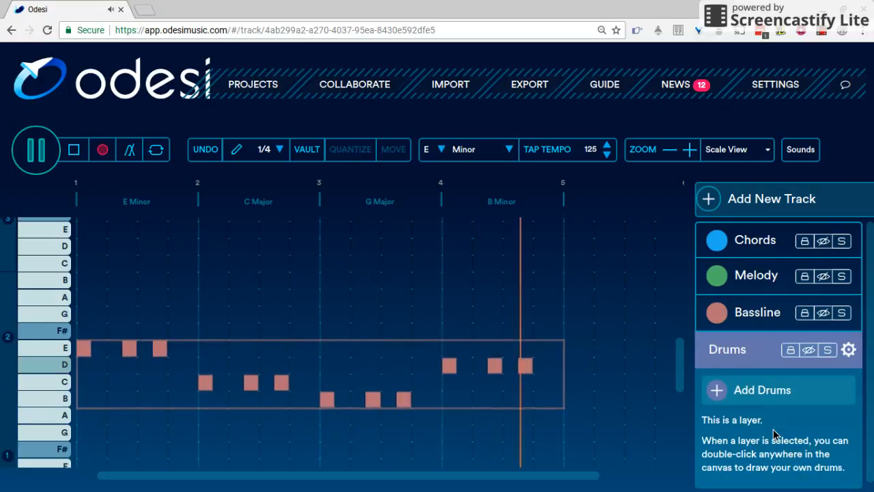
{"action": "left_click", "coordinate": [756, 392]}
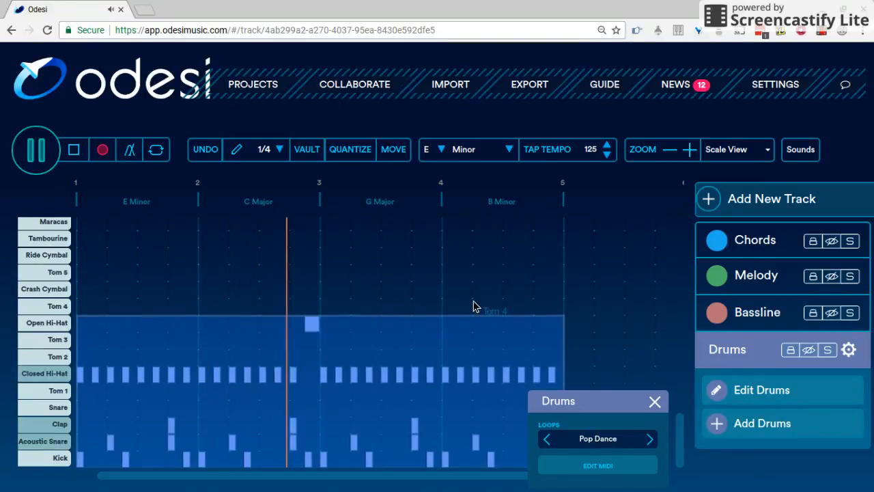
Step: Browse the drum loops and choose House Groove, then close the loops list
{"action": "left_click", "coordinate": [586, 441]}
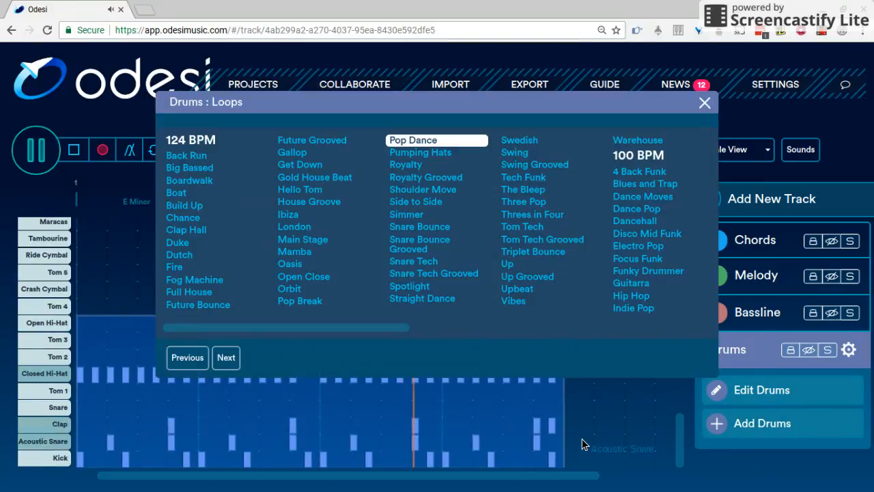
{"action": "left_click", "coordinate": [418, 227]}
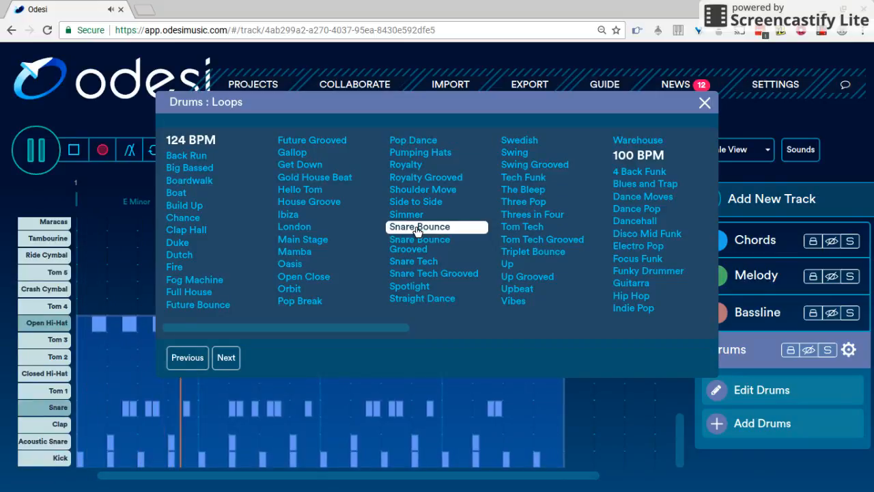
{"action": "left_click", "coordinate": [310, 203]}
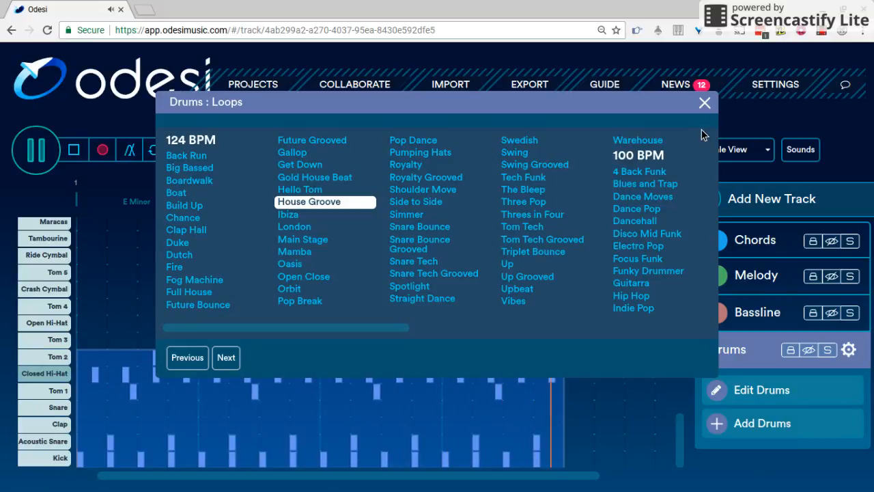
{"action": "left_click", "coordinate": [705, 103]}
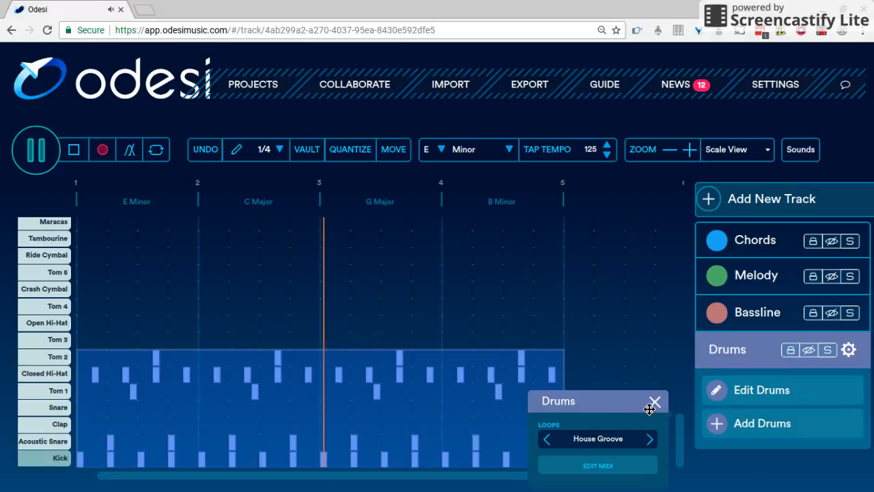
Step: Convert the drum loop into hand-editable MIDI notes and play the track back
{"action": "left_click", "coordinate": [594, 469]}
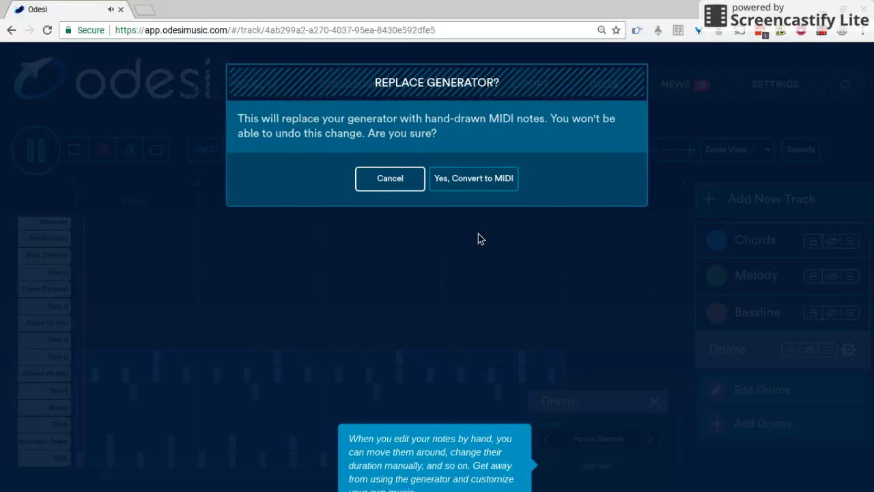
{"action": "left_click", "coordinate": [481, 182]}
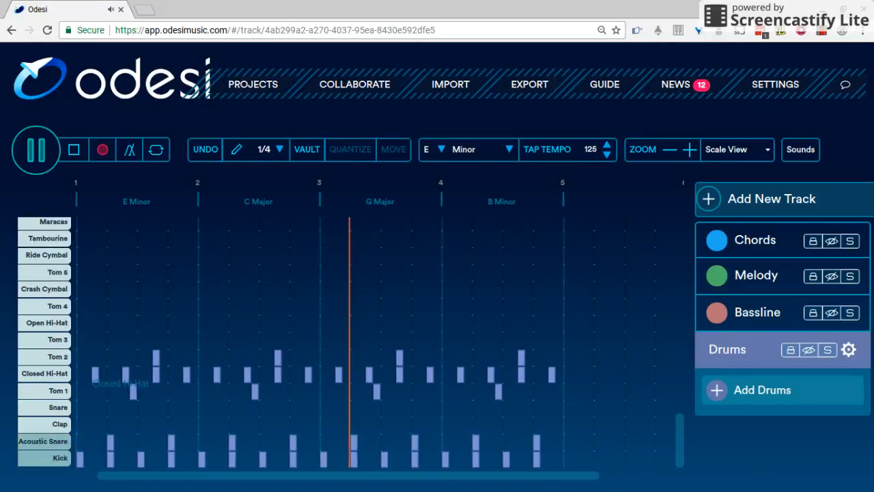
{"action": "key", "text": "space"}
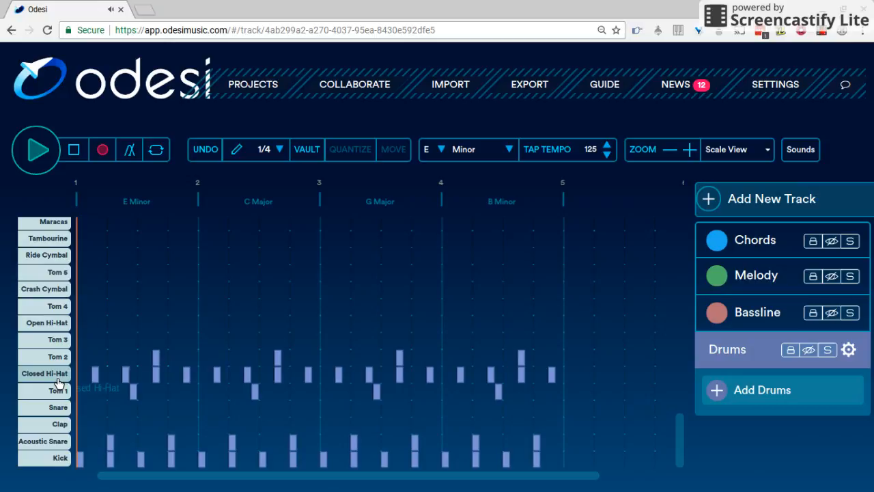
{"action": "key", "text": "space"}
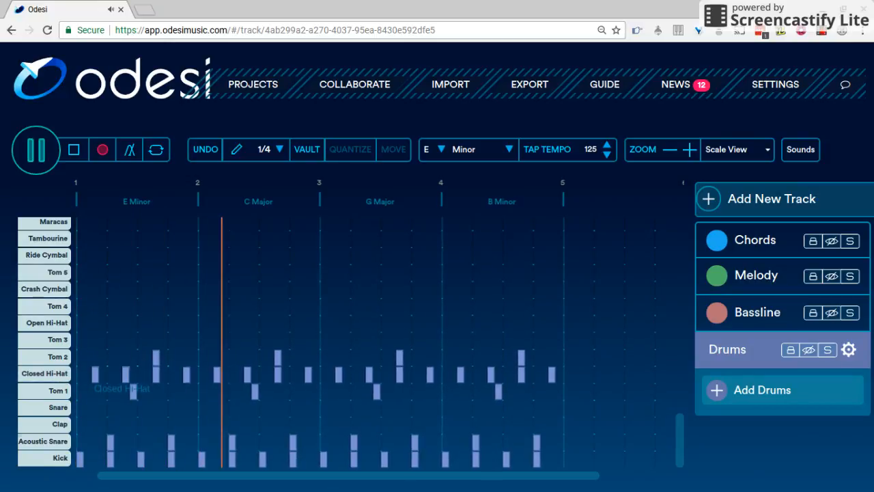
{"action": "key", "text": "space"}
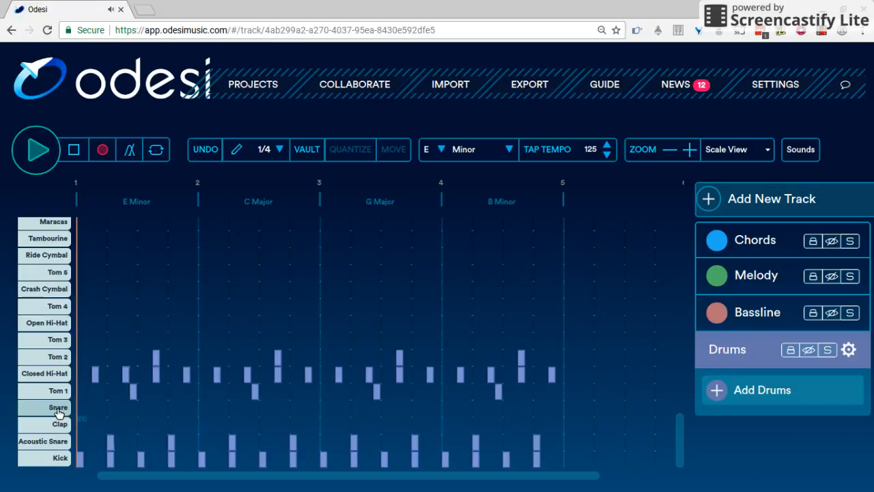
Step: Draw a snare note in the first measure and play it back
{"action": "left_click", "coordinate": [112, 408]}
{"action": "left_click", "coordinate": [112, 407]}
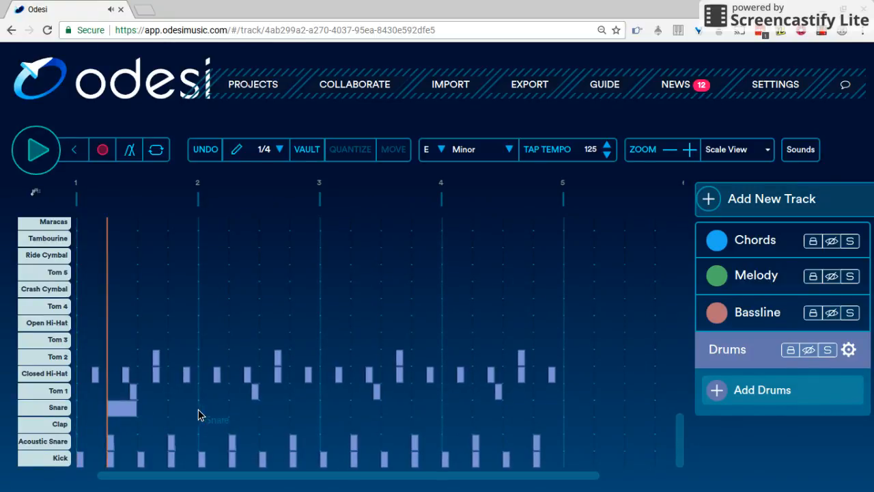
{"action": "key", "text": "space"}
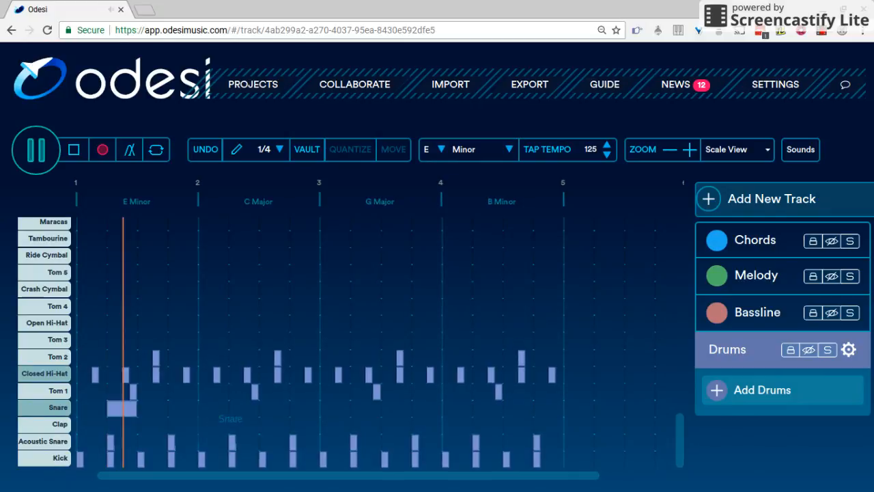
{"action": "key", "text": "space"}
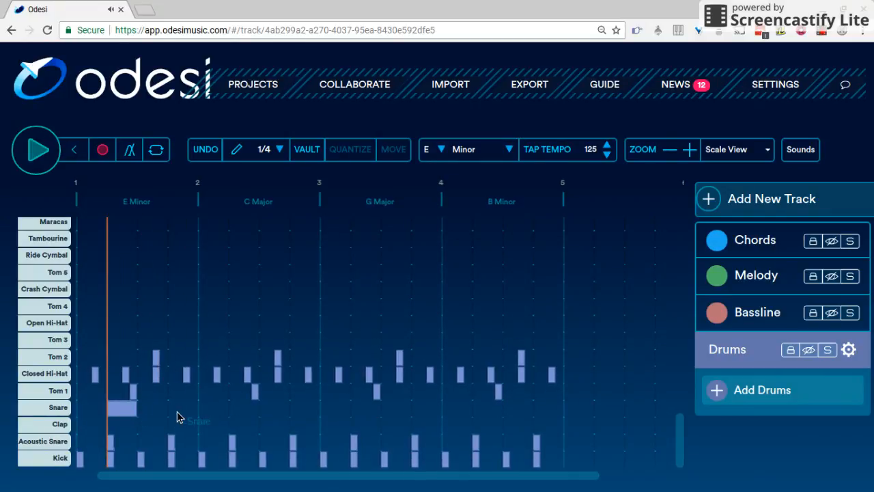
Step: Add matching snare notes on every half measure through the end of measure 4
{"action": "left_click", "coordinate": [177, 412]}
{"action": "left_click", "coordinate": [176, 412]}
{"action": "left_click", "coordinate": [245, 412]}
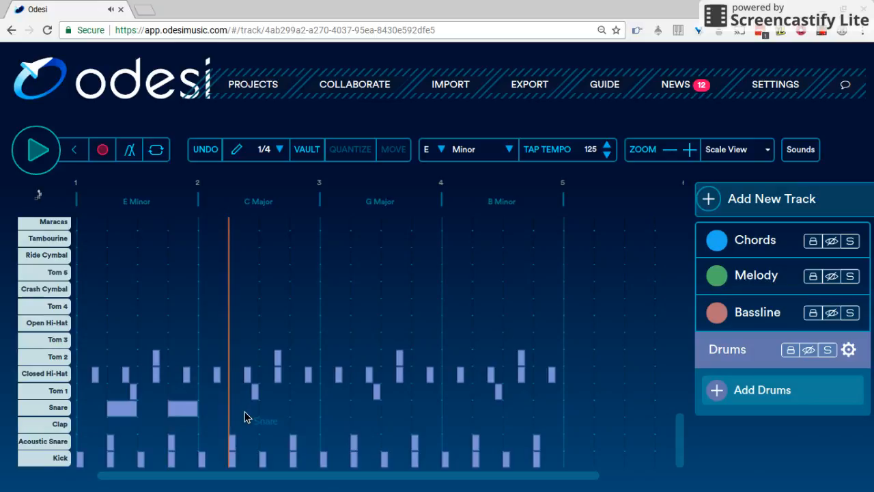
{"action": "left_click", "coordinate": [245, 411]}
{"action": "left_click", "coordinate": [308, 411]}
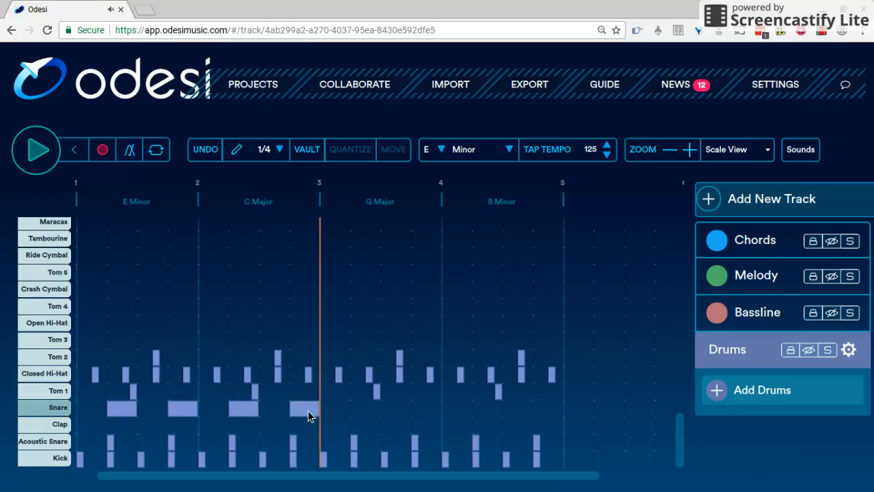
{"action": "left_click", "coordinate": [362, 411]}
{"action": "left_click", "coordinate": [425, 409]}
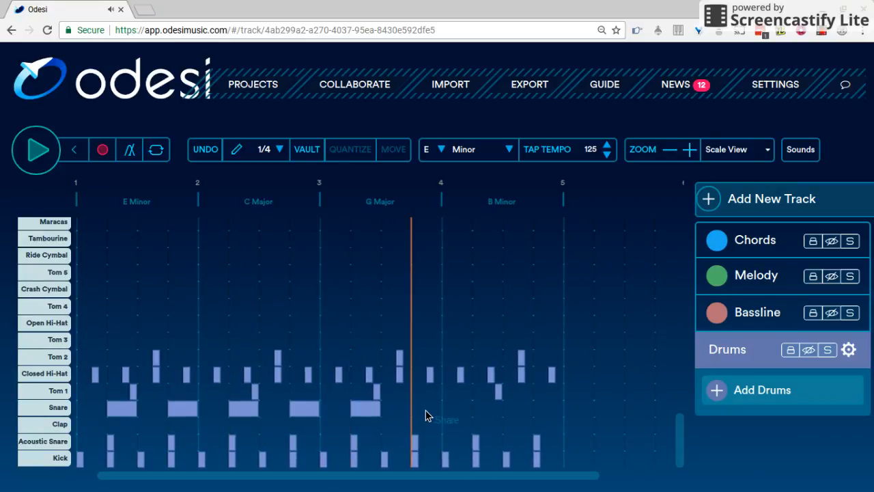
{"action": "left_click", "coordinate": [426, 409]}
{"action": "left_click", "coordinate": [494, 411]}
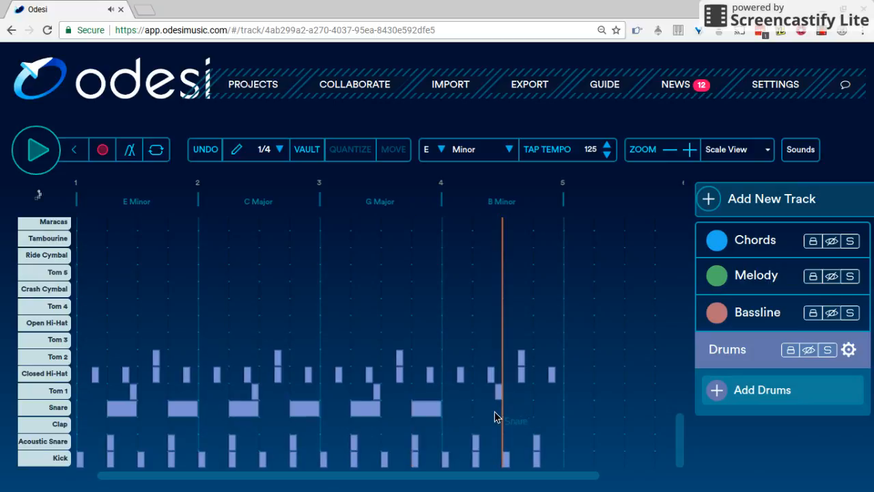
{"action": "left_click", "coordinate": [494, 411]}
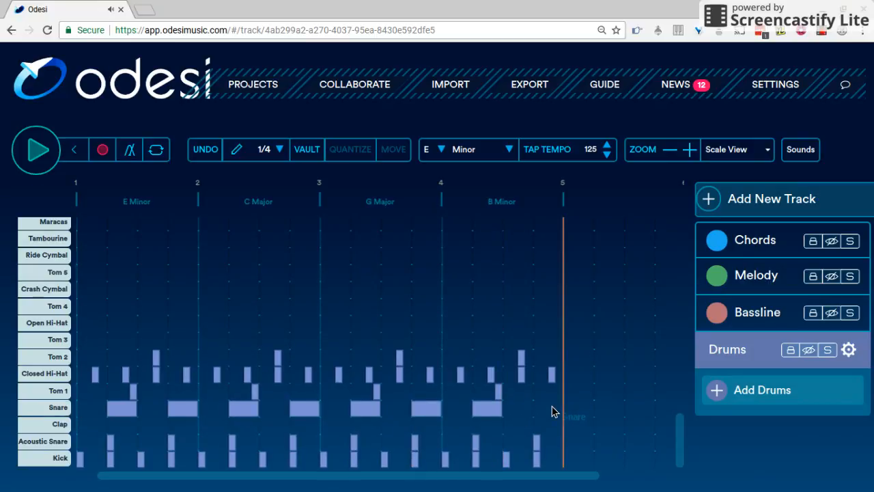
{"action": "left_click", "coordinate": [551, 406]}
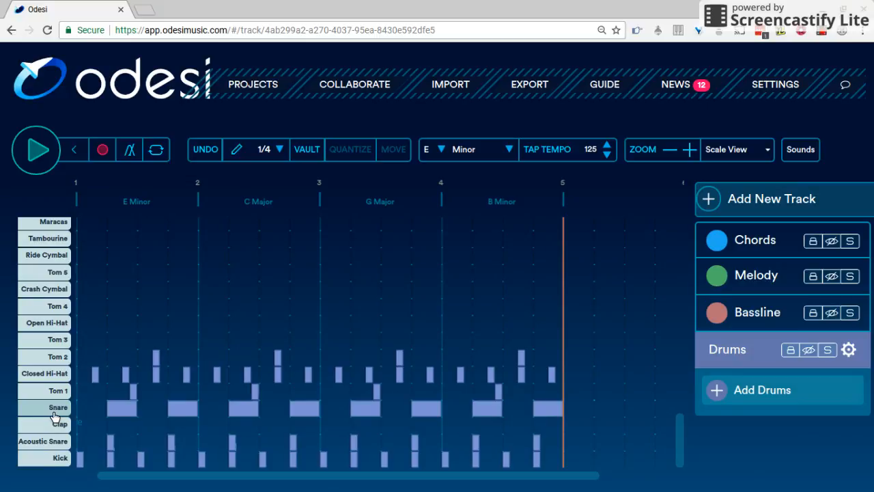
{"action": "key", "text": "space"}
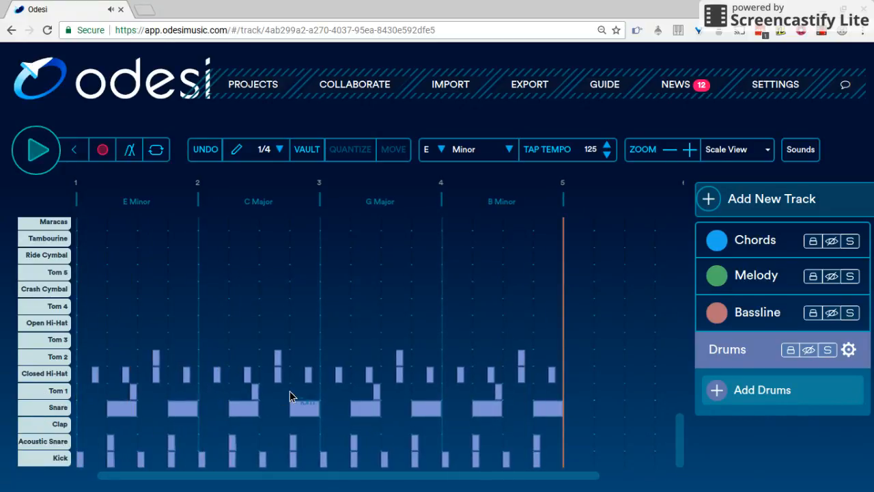
Step: Lower the tempo to 118 BPM while playing the track
{"action": "scroll", "coordinate": [506, 315], "scroll_direction": "up", "scroll_amount": 1}
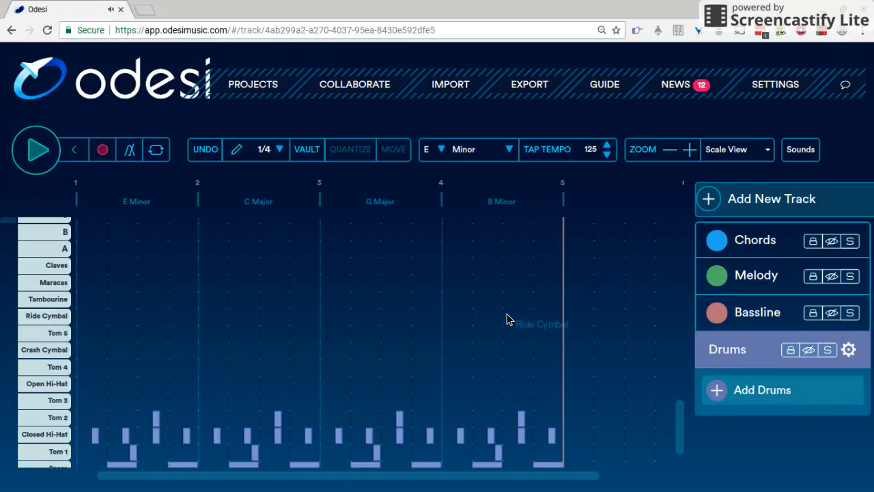
{"action": "left_click_drag", "start_coordinate": [683, 412], "coordinate": [696, 477]}
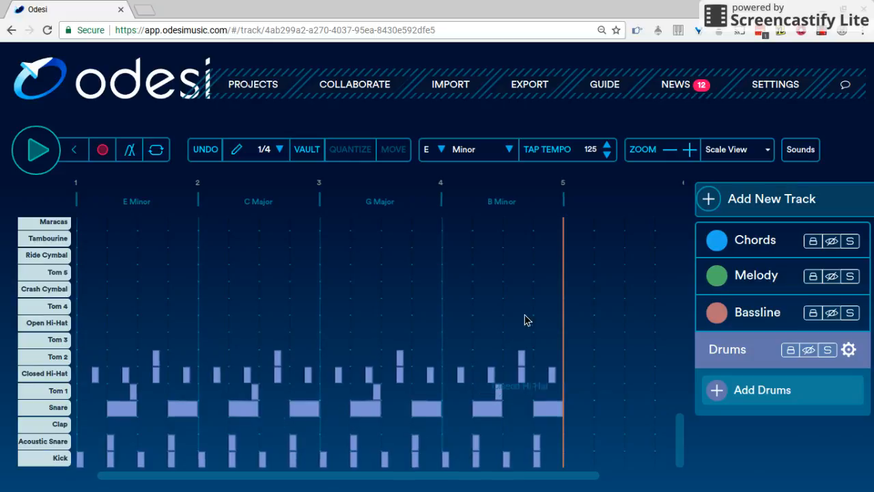
{"action": "left_click", "coordinate": [608, 155]}
{"action": "left_click", "coordinate": [608, 155]}
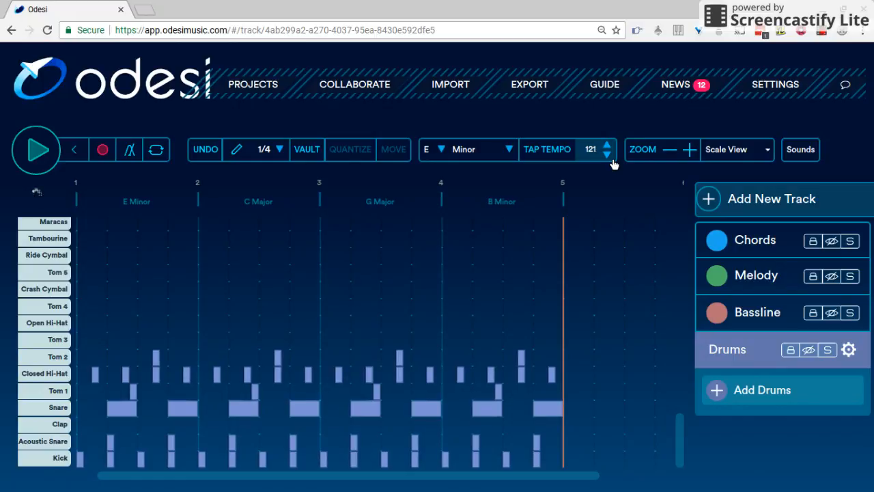
{"action": "left_click", "coordinate": [608, 155]}
{"action": "key", "text": "space"}
{"action": "left_click", "coordinate": [608, 155]}
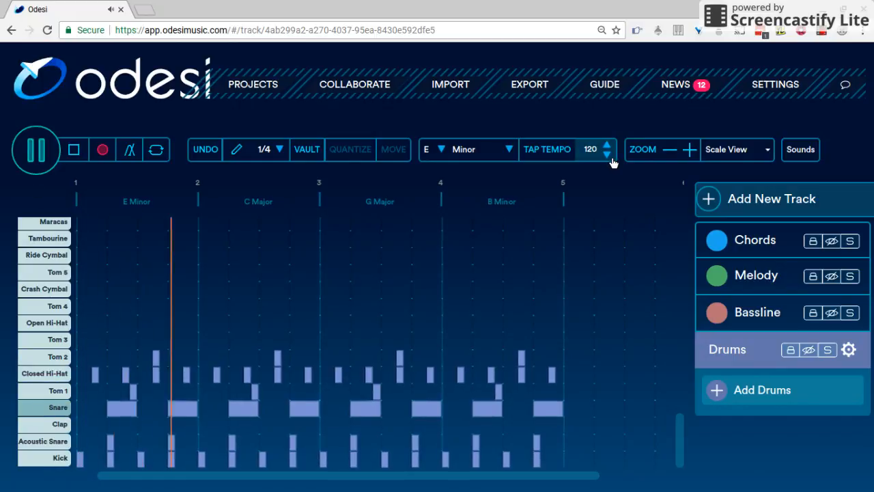
{"action": "left_click", "coordinate": [608, 156]}
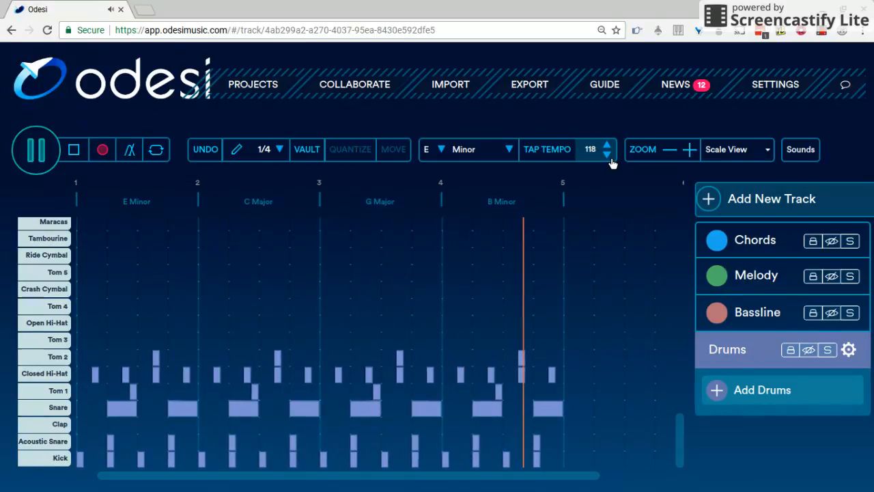
{"action": "key", "text": "space"}
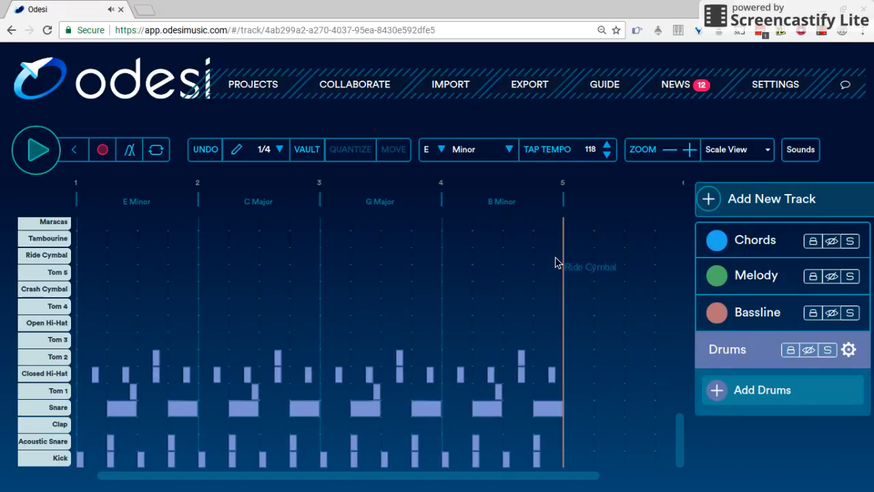
Step: Select the Melody track and open the sound options dialog, then close it
{"action": "scroll", "coordinate": [555, 263], "scroll_direction": "up", "scroll_amount": 1}
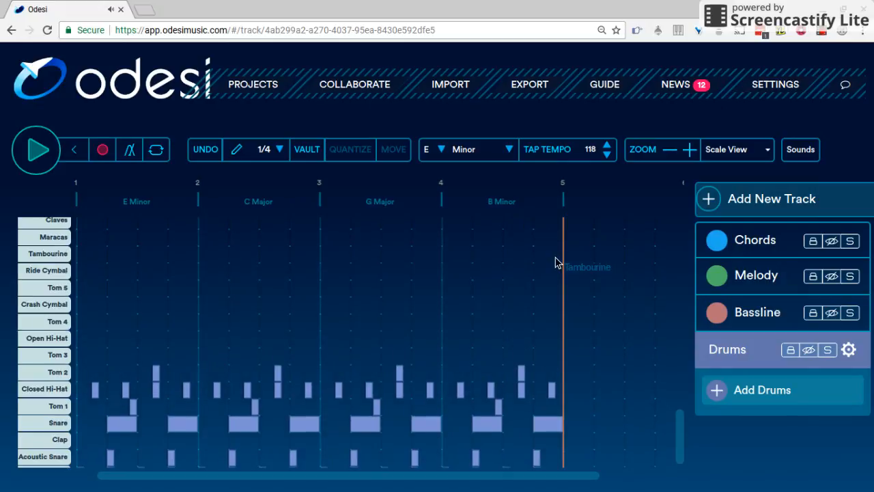
{"action": "left_click", "coordinate": [772, 284]}
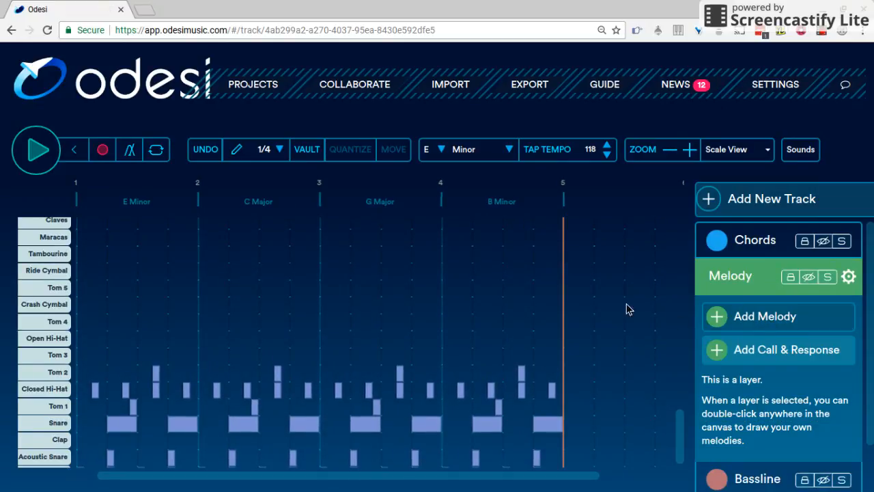
{"action": "scroll", "coordinate": [380, 281], "scroll_direction": "up", "scroll_amount": 1}
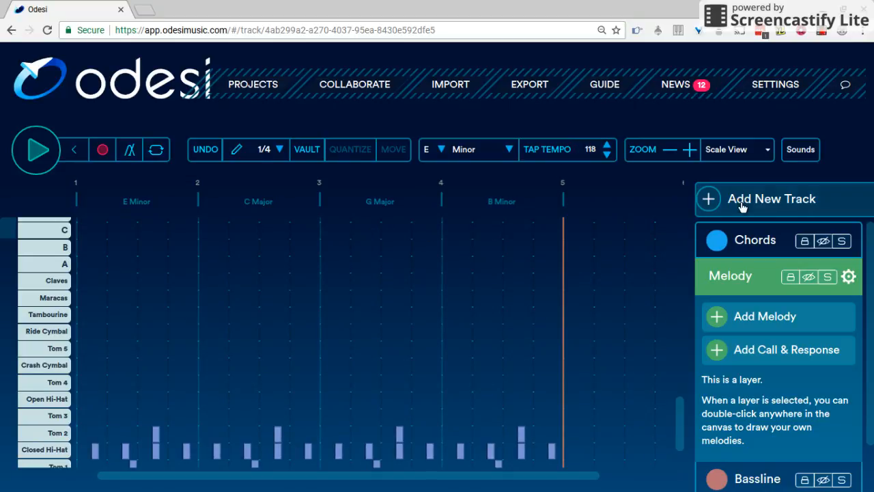
{"action": "left_click", "coordinate": [796, 154]}
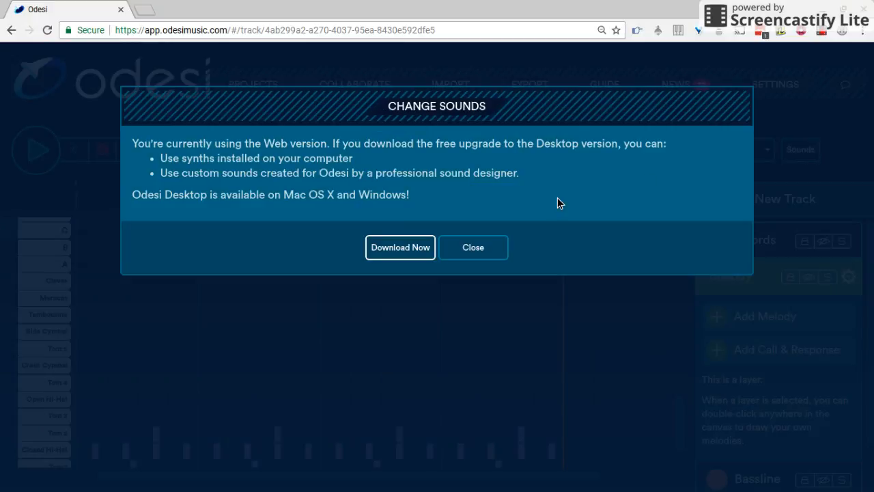
{"action": "left_click", "coordinate": [472, 247]}
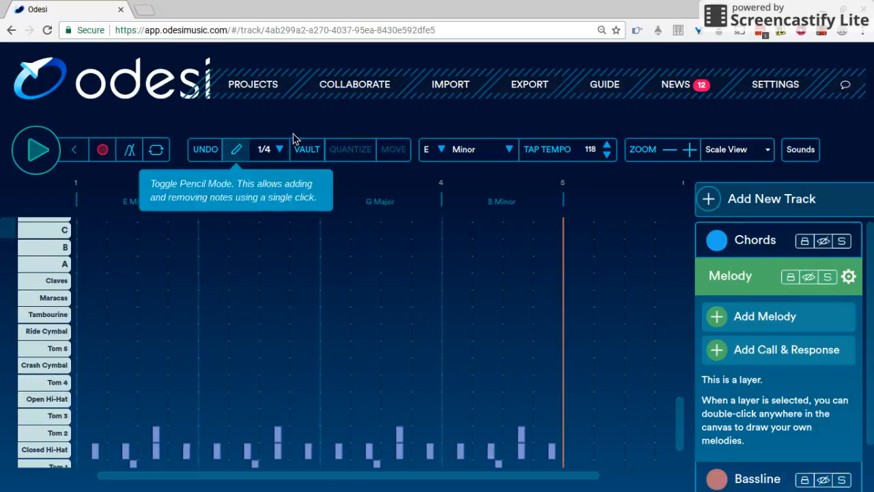
Step: Export the full track to MIDI
{"action": "left_click", "coordinate": [522, 90]}
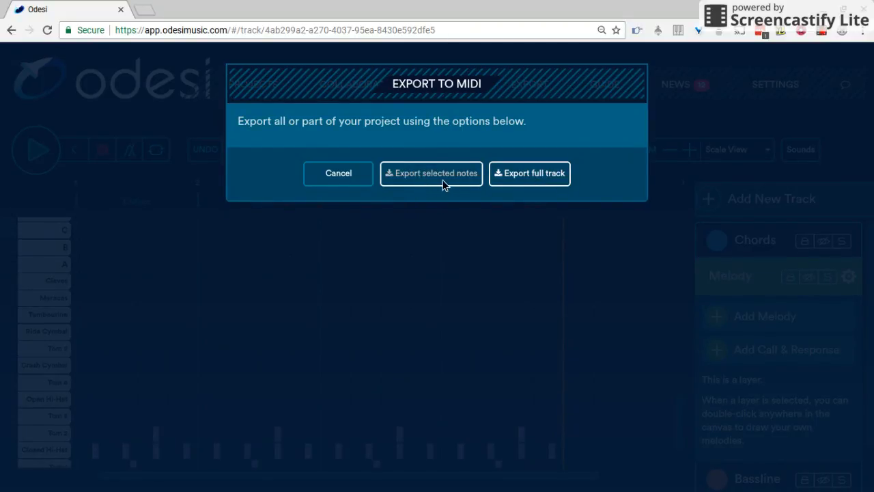
{"action": "left_click", "coordinate": [556, 175]}
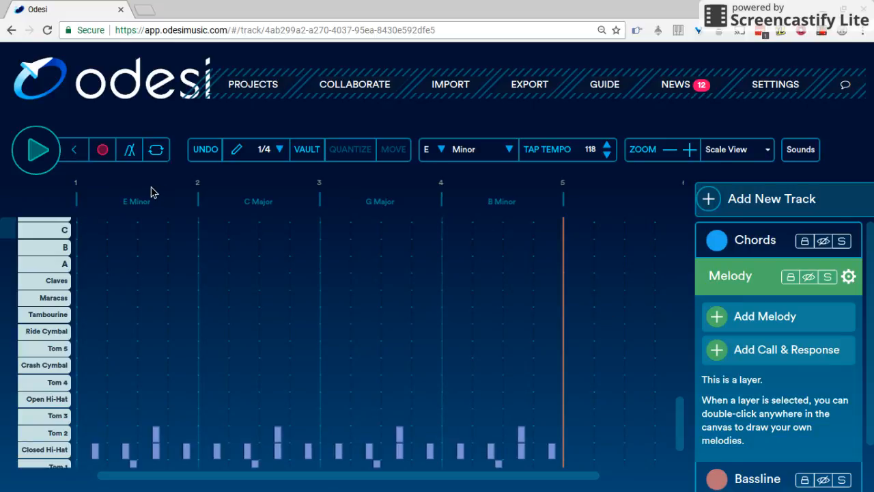
Step: Open the projects list and browse the saved projects
{"action": "left_click", "coordinate": [267, 89]}
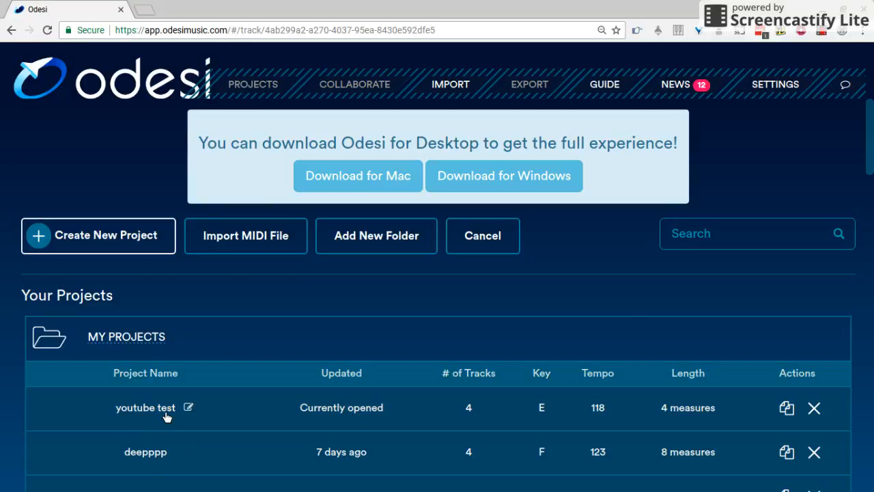
{"action": "scroll", "coordinate": [165, 413], "scroll_direction": "down", "scroll_amount": 1}
{"action": "scroll", "coordinate": [166, 415], "scroll_direction": "down", "scroll_amount": 2}
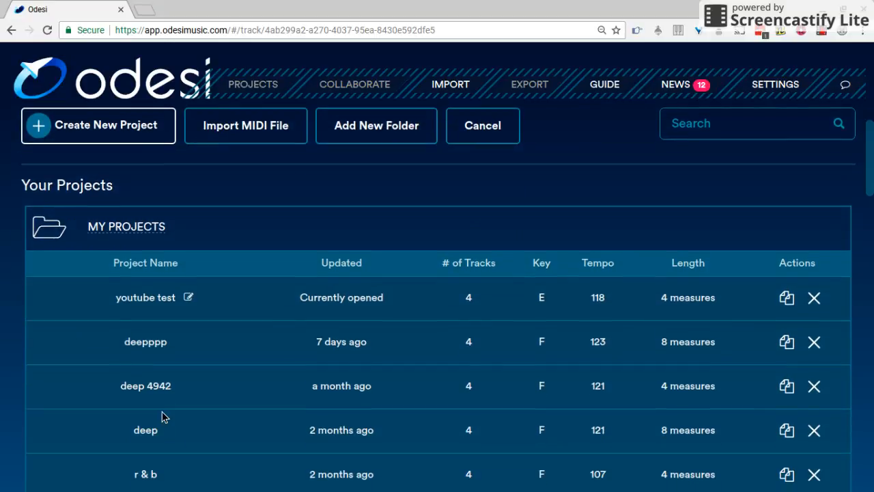
{"action": "scroll", "coordinate": [167, 417], "scroll_direction": "up", "scroll_amount": 2}
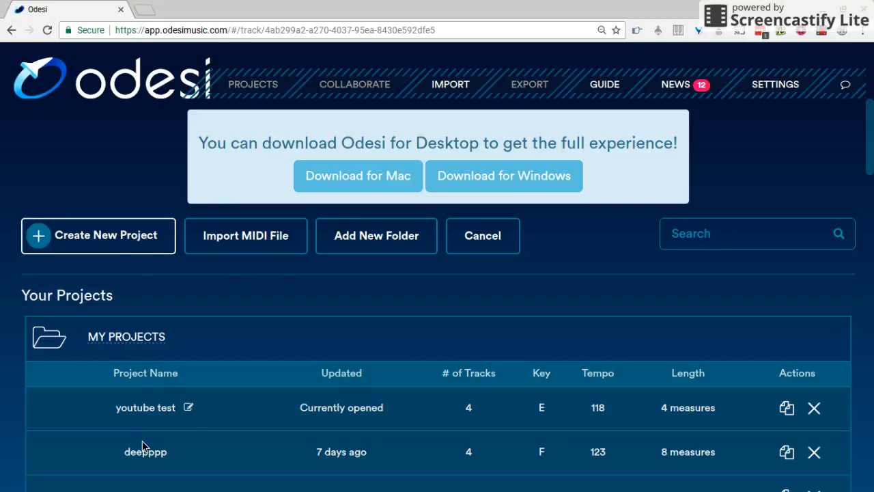